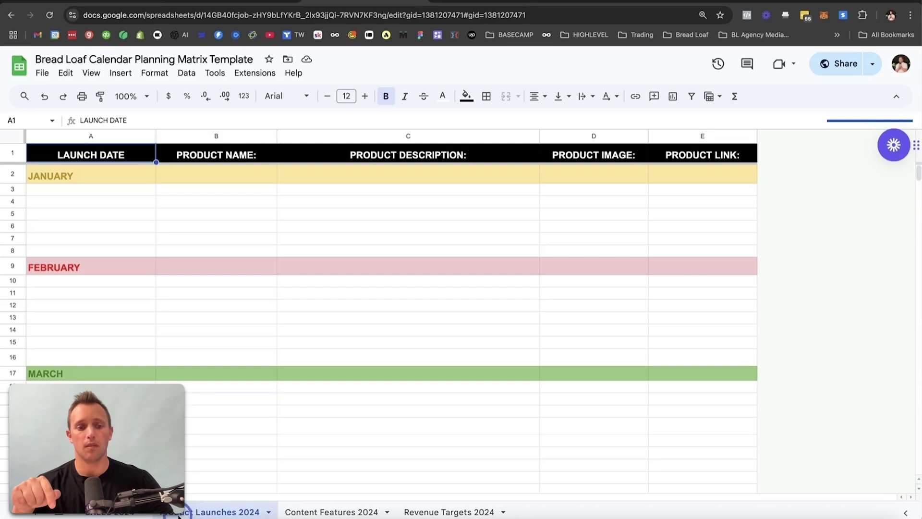
Look through the Content Features 2024 and Revenue Targets 2024 sheets of the planning matrix, and return to its sales sheet.
click(354, 510)
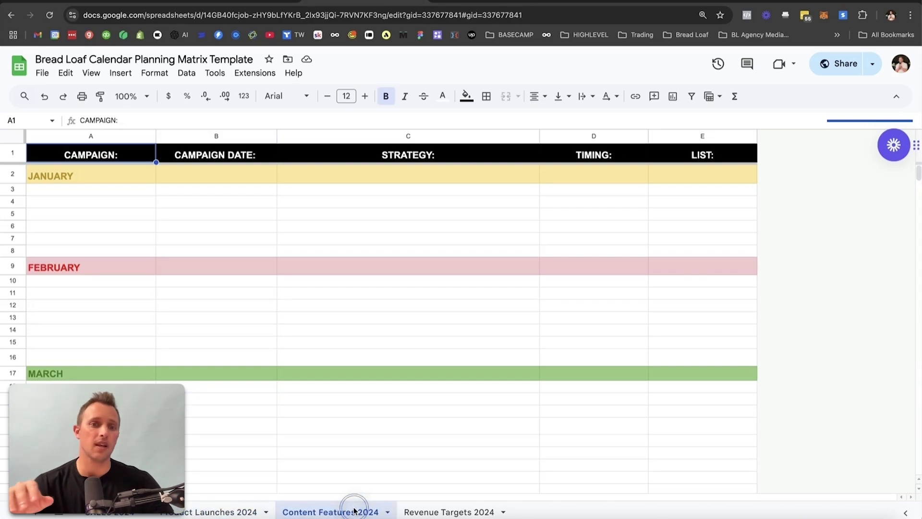
click(422, 511)
click(110, 512)
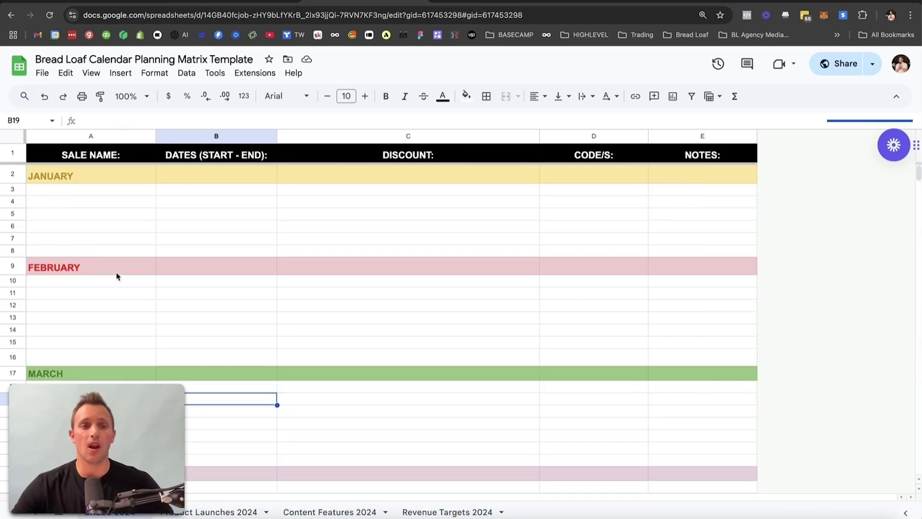
Examine the sales sheet's month sections and the January cells for sale name, dates, discount, codes and notes.
scroll(101, 245, down, 20)
scroll(118, 318, up, 20)
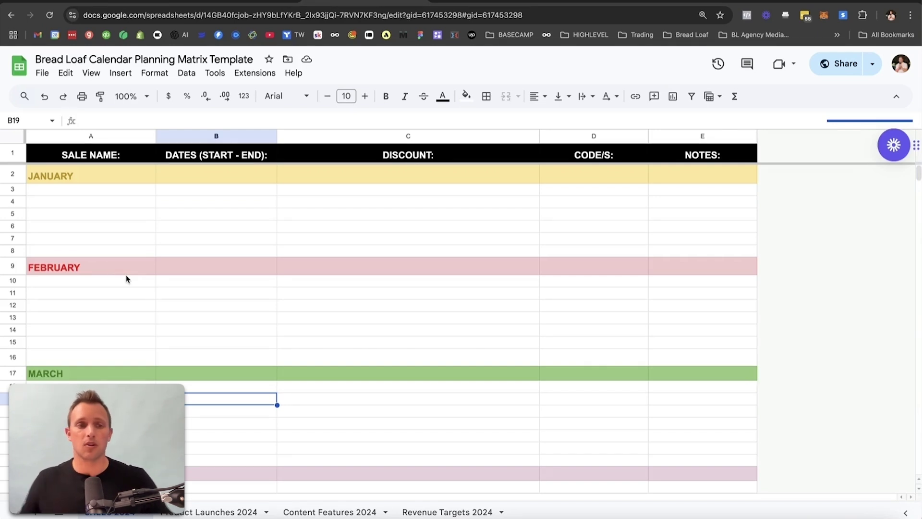
scroll(81, 211, down, 1)
scroll(80, 211, up, 1)
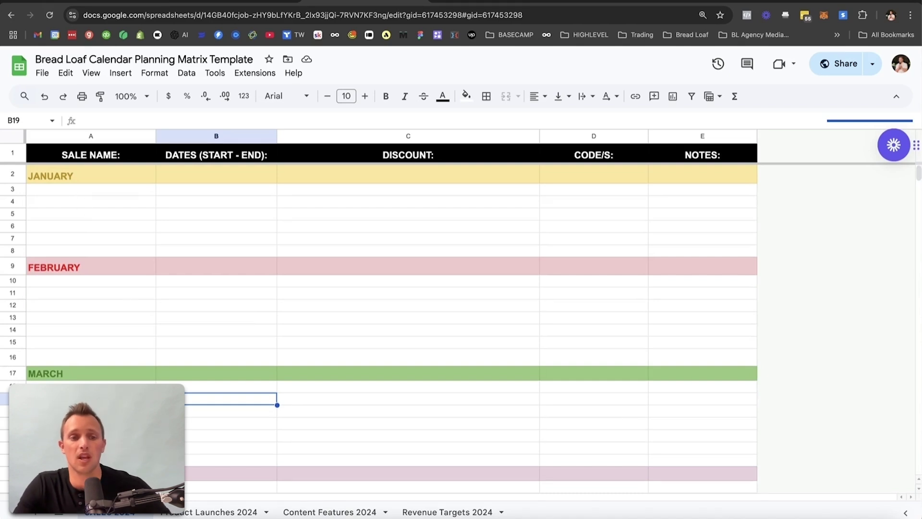
click(95, 190)
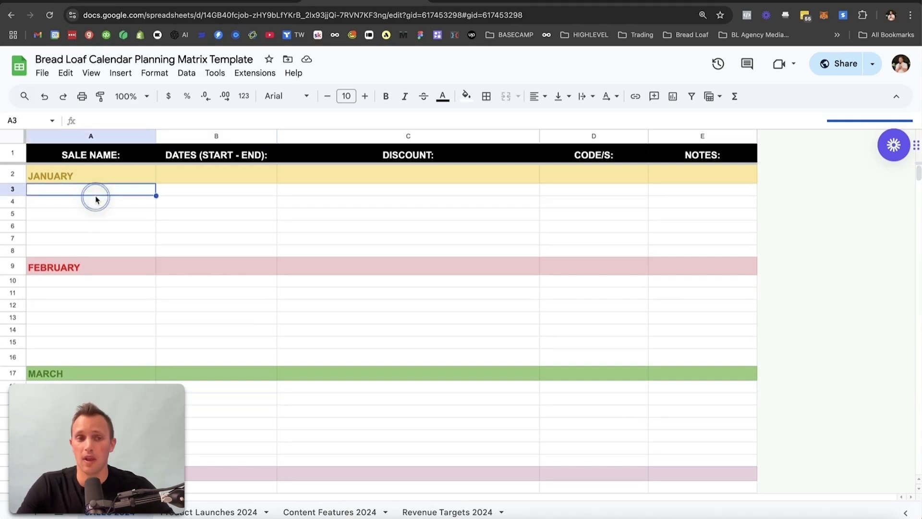
click(240, 192)
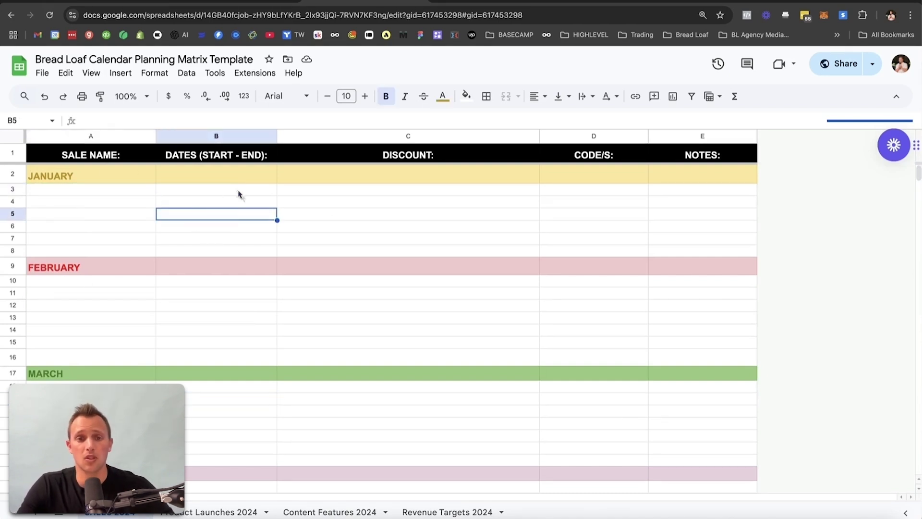
click(373, 195)
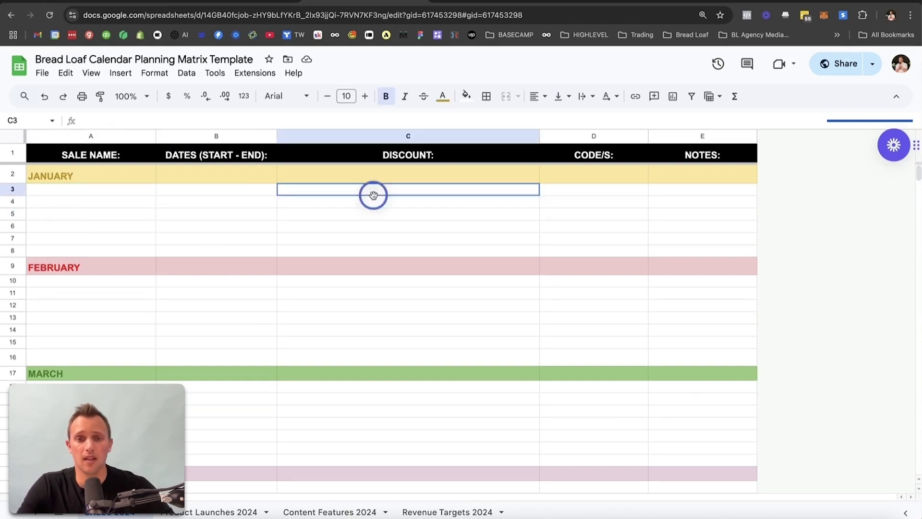
click(580, 195)
click(695, 194)
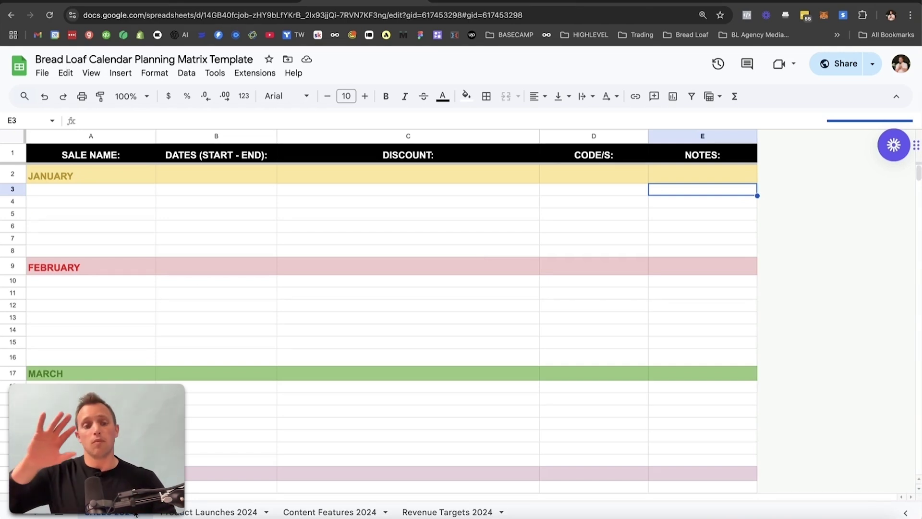
Examine the Product Launches 2024 sheet's month sections and its January product name cell.
click(175, 515)
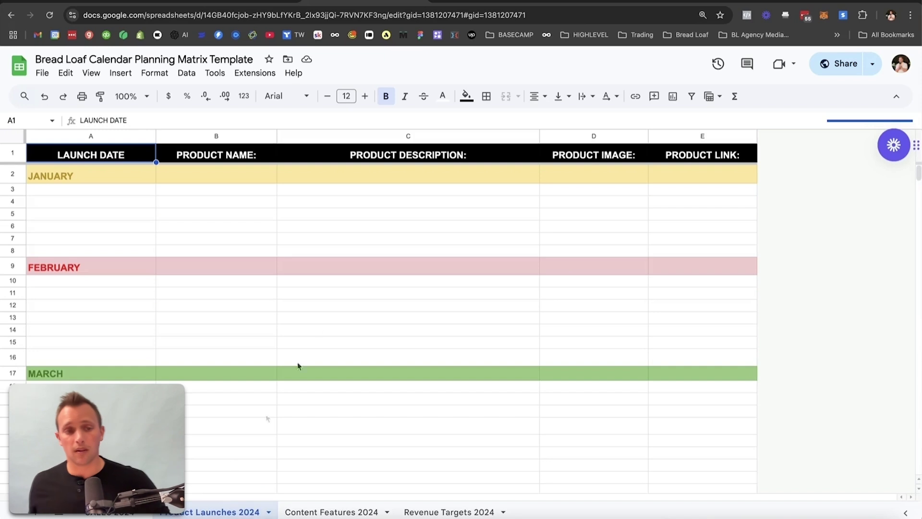
scroll(318, 330, down, 5)
scroll(319, 336, up, 5)
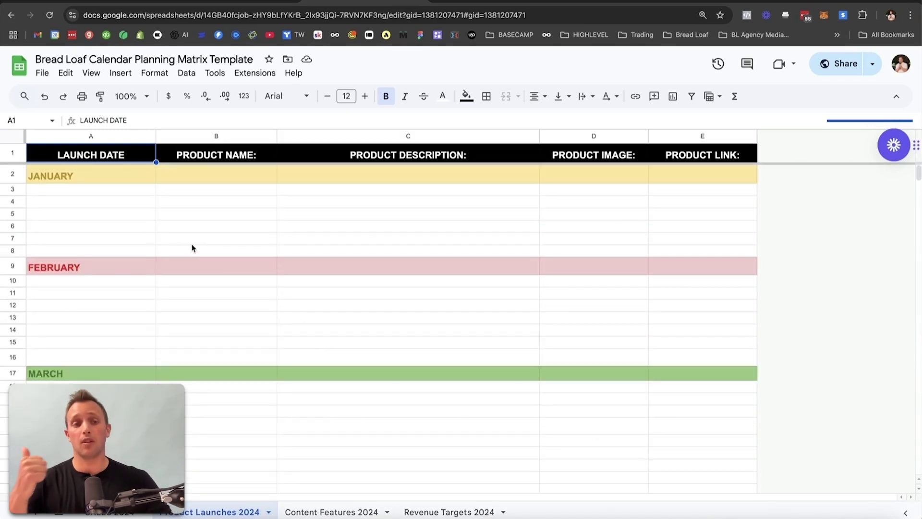
click(180, 190)
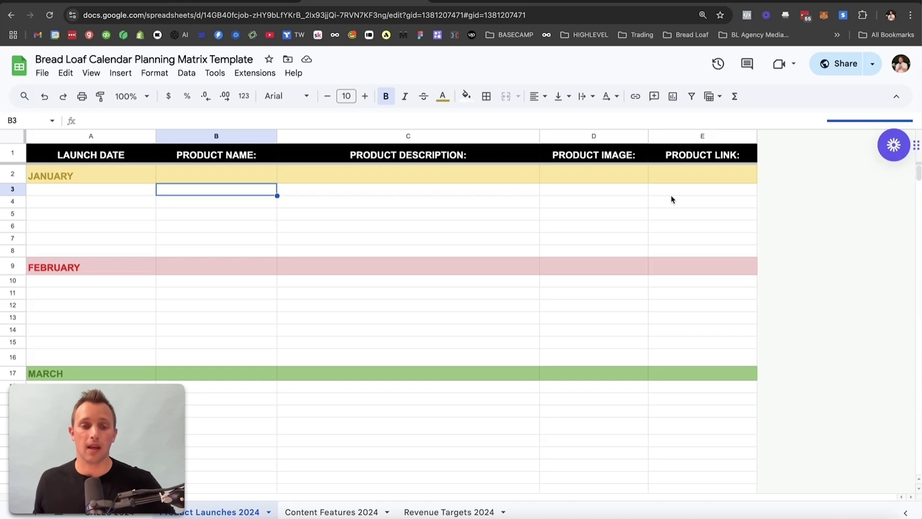
Review the campaign columns on the Content Features 2024 sheet and the monthly channel rows on the Revenue Targets 2024 sheet.
click(331, 511)
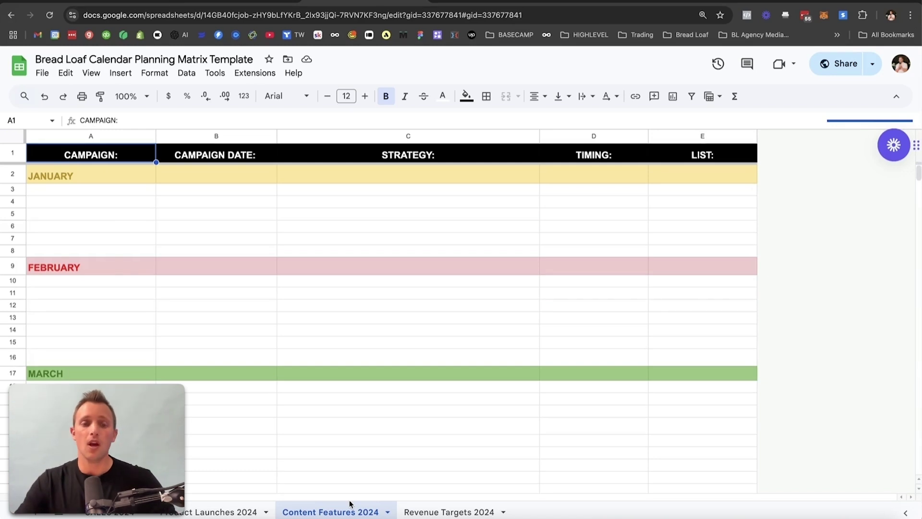
click(468, 510)
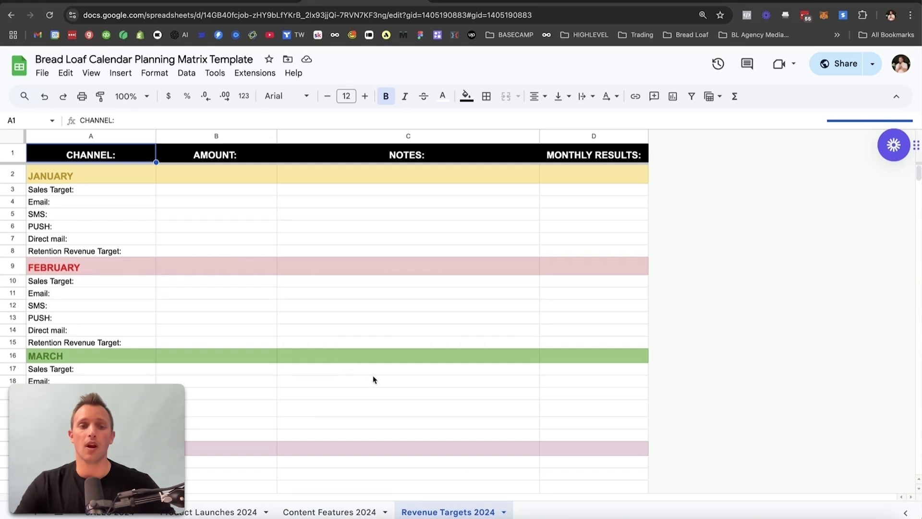
scroll(375, 374, down, 1)
scroll(375, 374, up, 1)
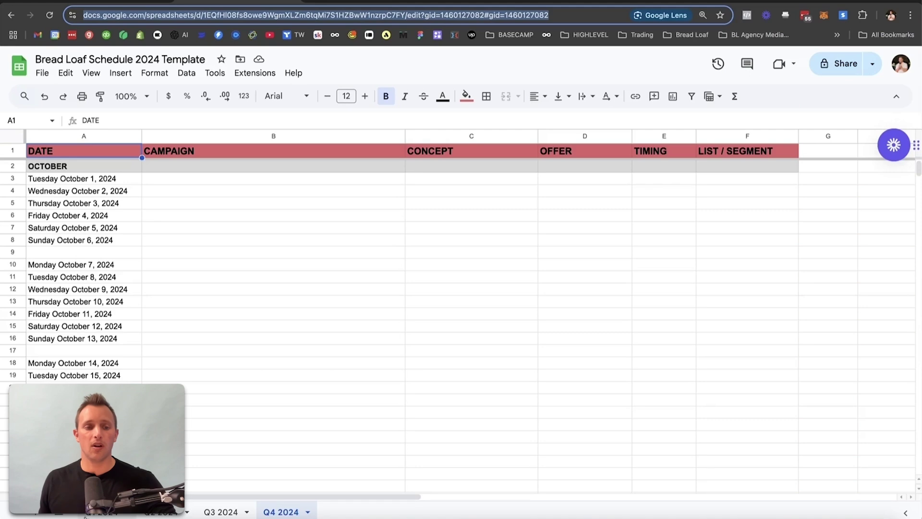
View the schedule template's Q1 sheet, refer back to the planning matrix's revenue targets, and return to the schedule.
click(106, 511)
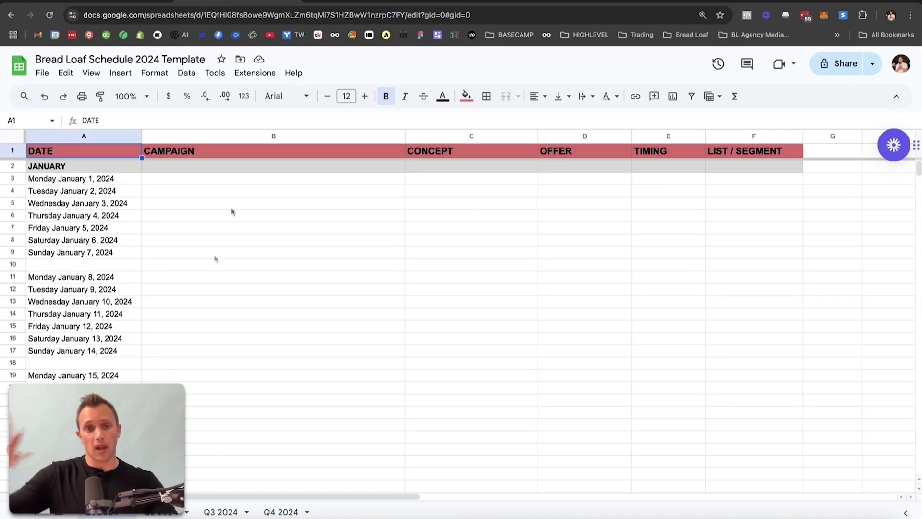
click(337, 6)
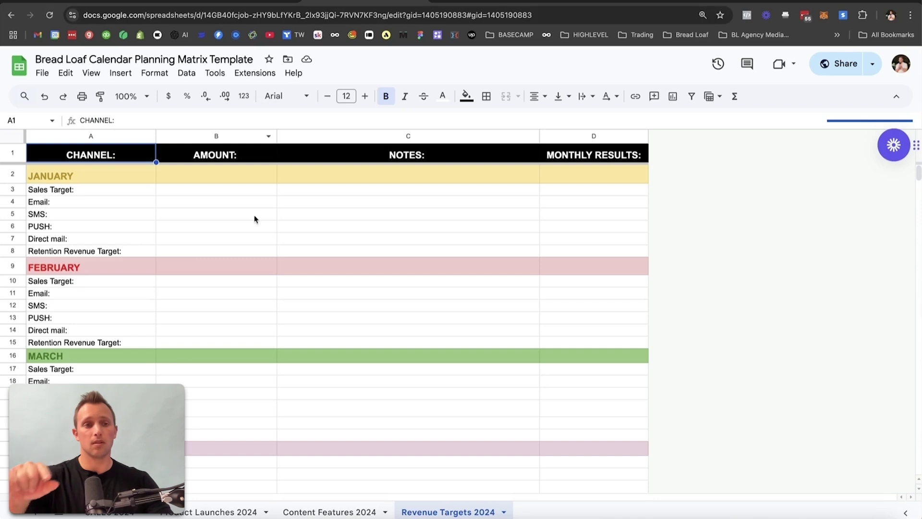
click(232, 4)
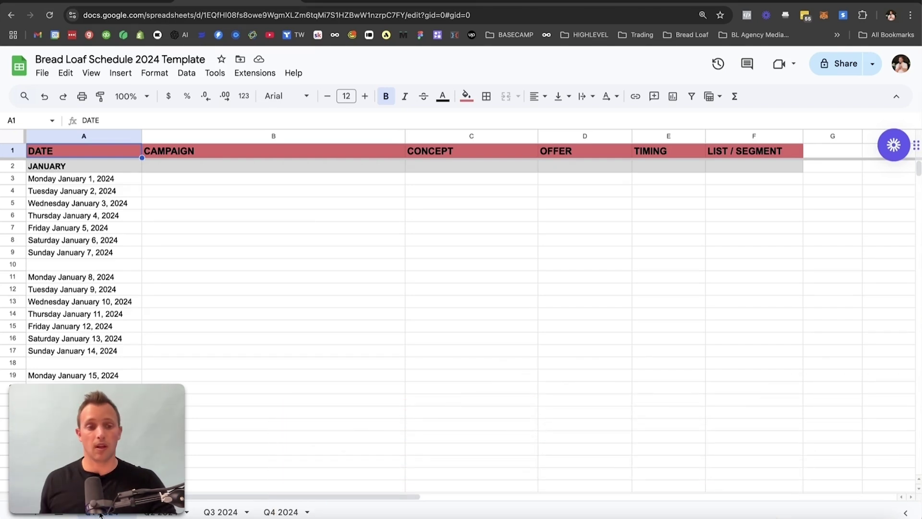
Review the daily date rows of the Q1 schedule, look over the Q2, Q3 and Q4 2024 sheets, and return to Q1.
scroll(194, 345, down, 20)
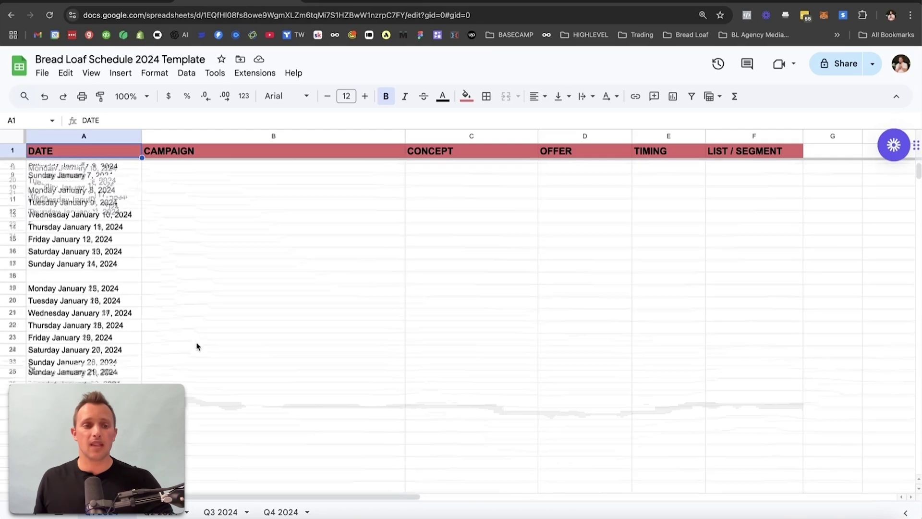
scroll(199, 350, up, 20)
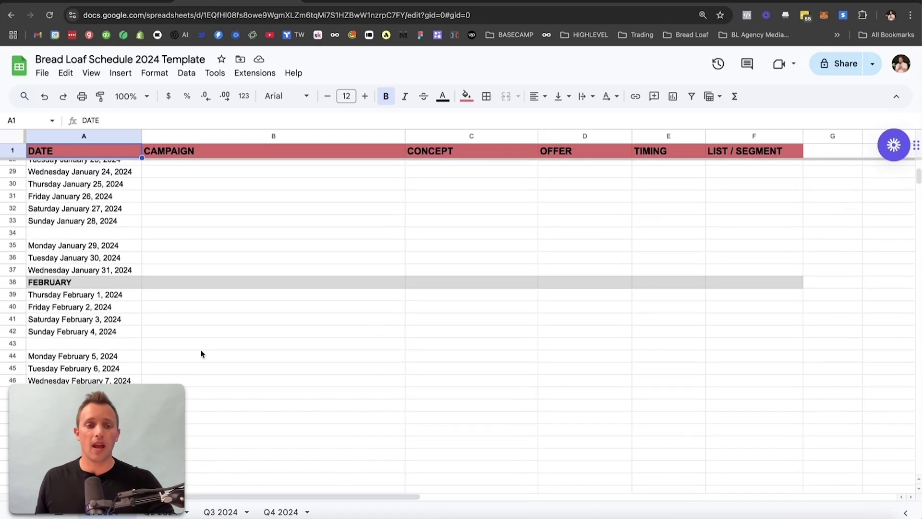
click(174, 514)
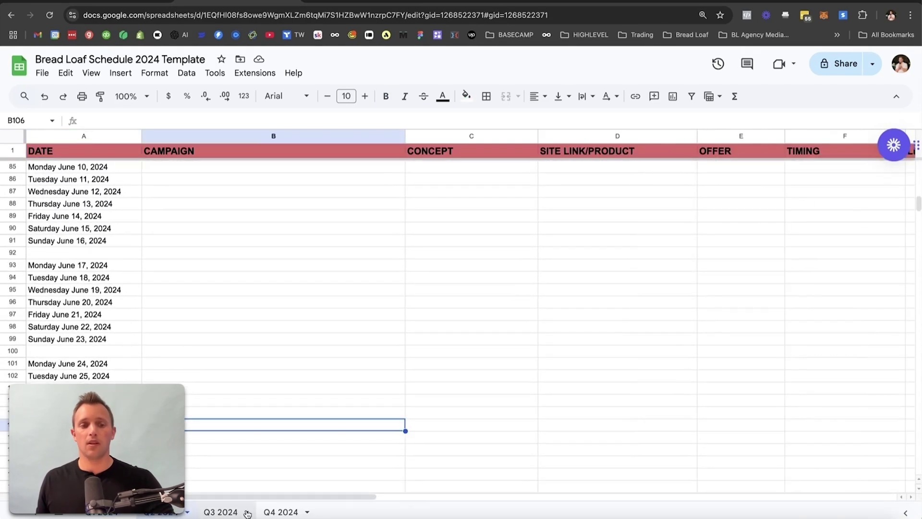
click(230, 512)
click(268, 514)
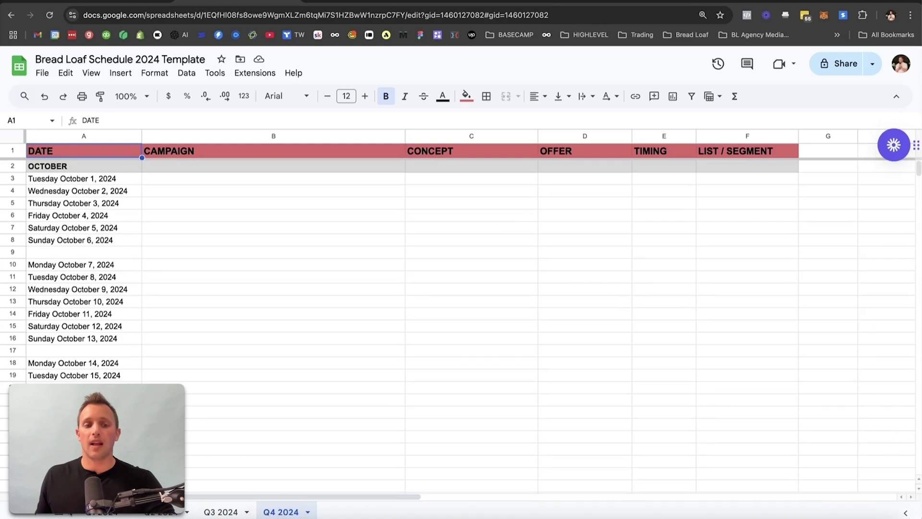
click(105, 512)
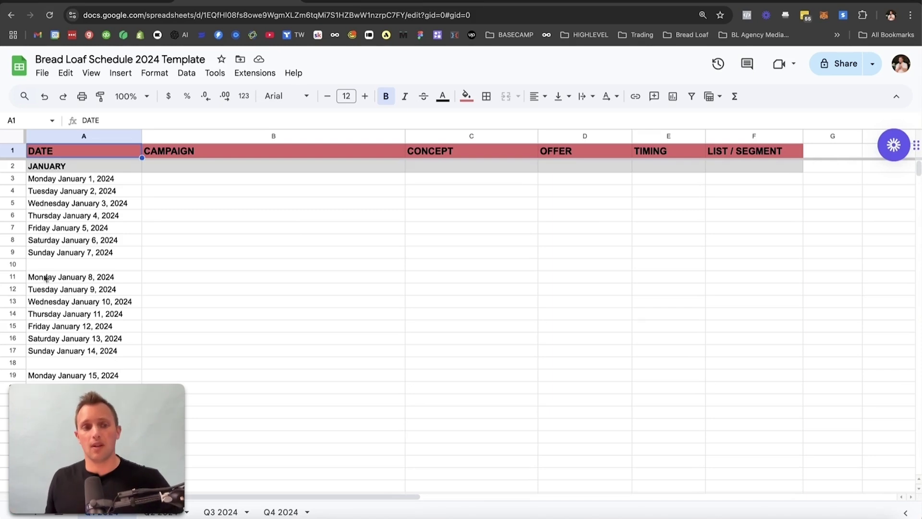
Examine how the Q1 schedule separates its weeks and months, referring to the planning matrix's revenue targets in between.
click(66, 264)
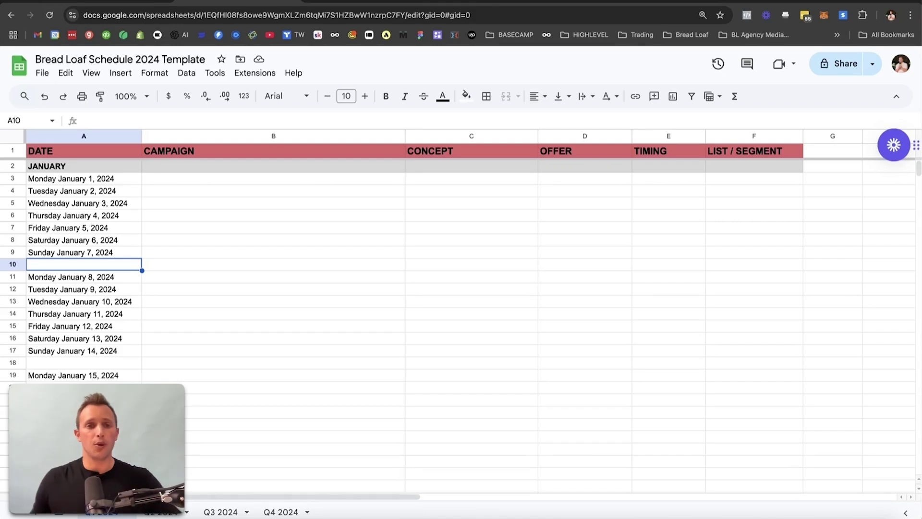
click(356, 2)
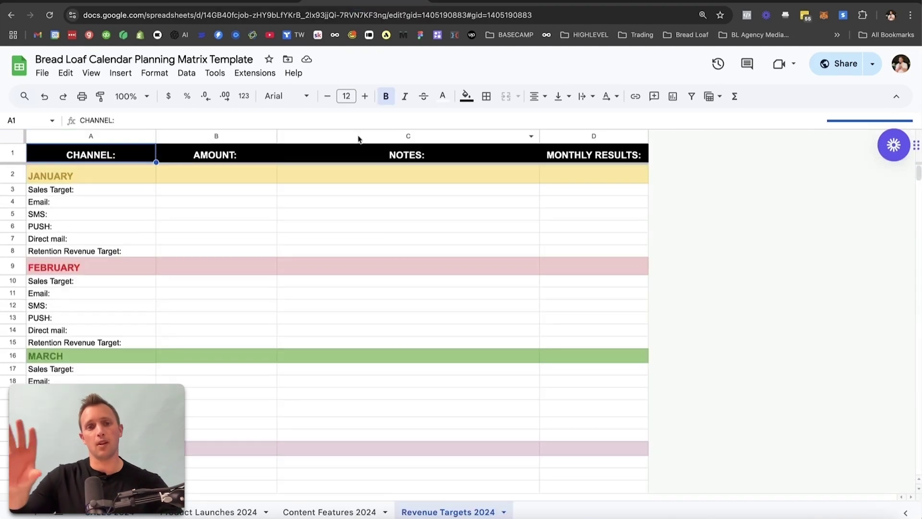
click(226, 2)
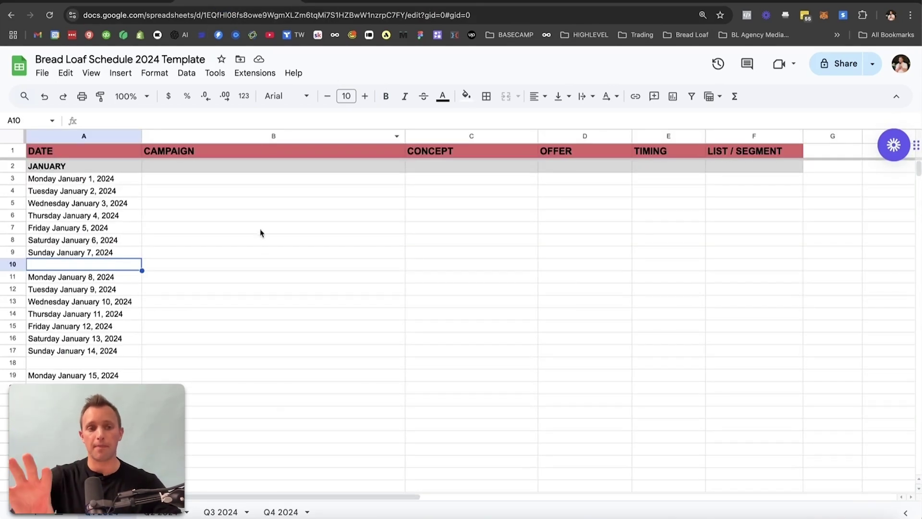
scroll(241, 272, down, 6)
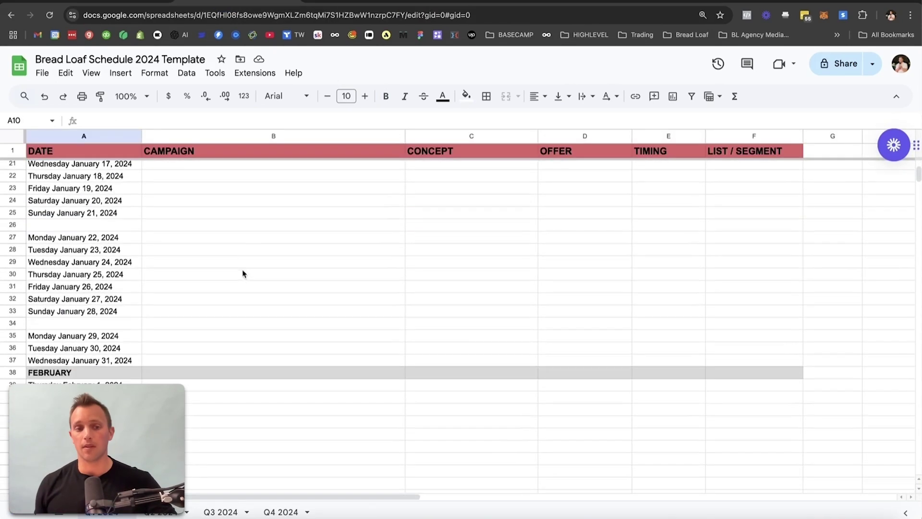
scroll(235, 274, up, 4)
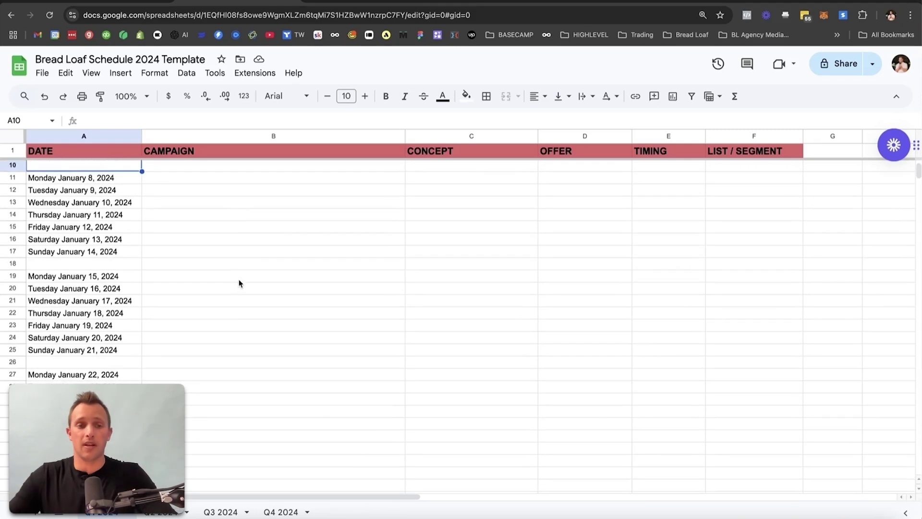
scroll(240, 285, up, 1)
scroll(240, 286, up, 3)
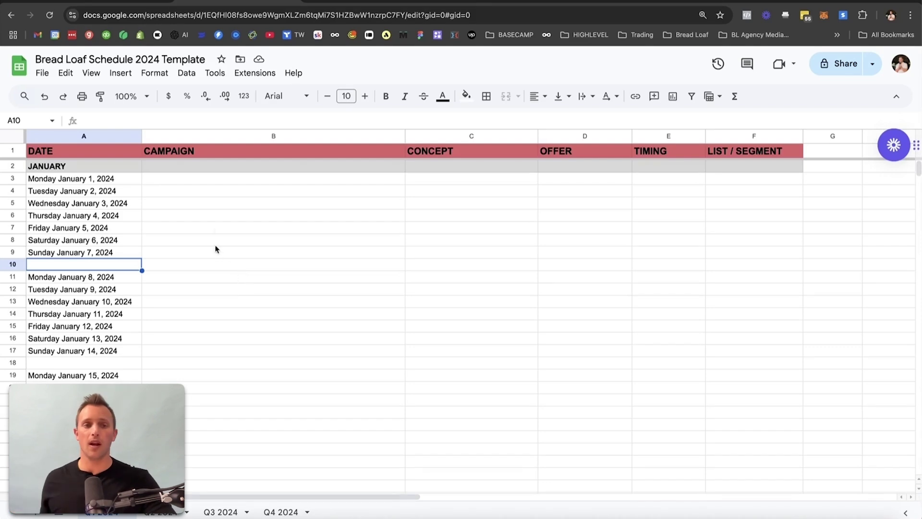
Examine the campaign, concept, offer, timing and list/segment cells for Wednesday January 3, 2024, and the date rows into February.
click(202, 208)
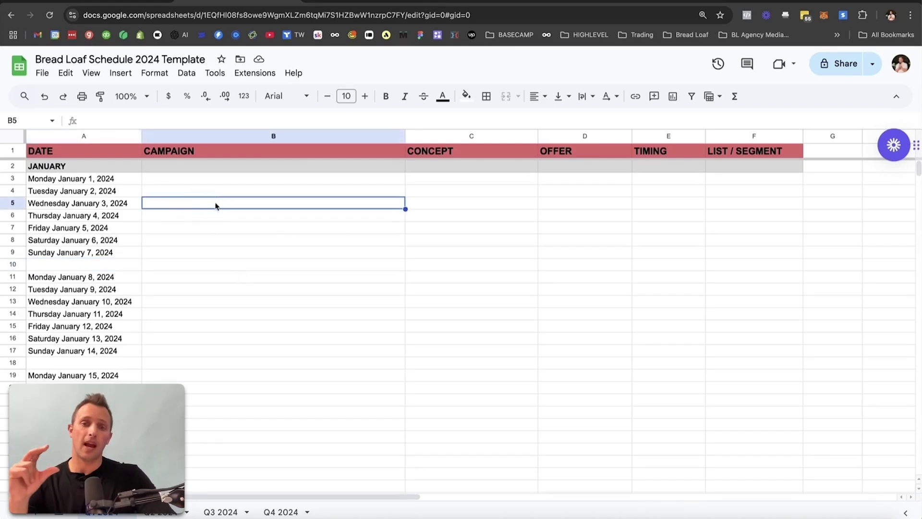
click(426, 207)
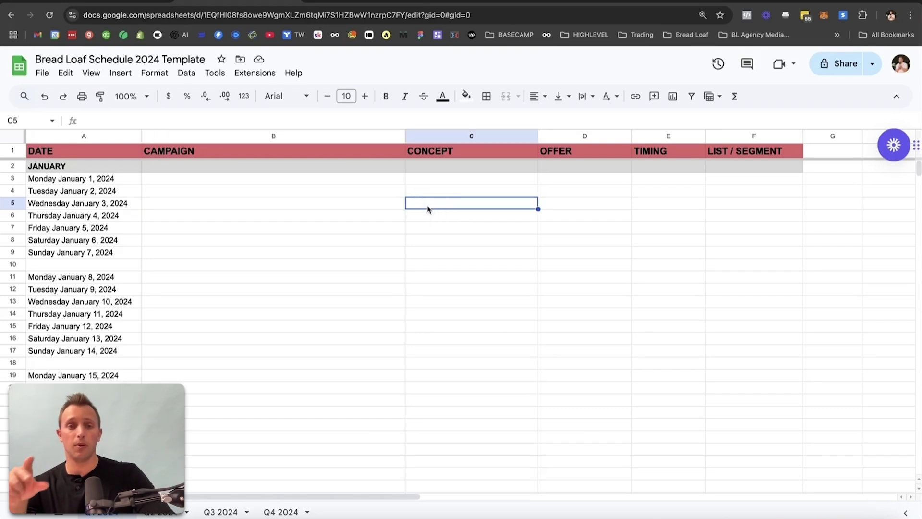
click(570, 203)
click(652, 201)
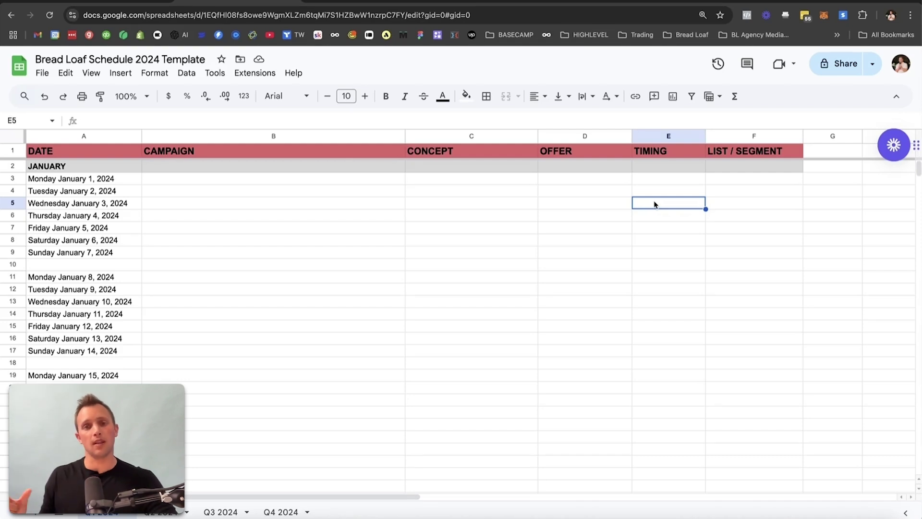
click(736, 210)
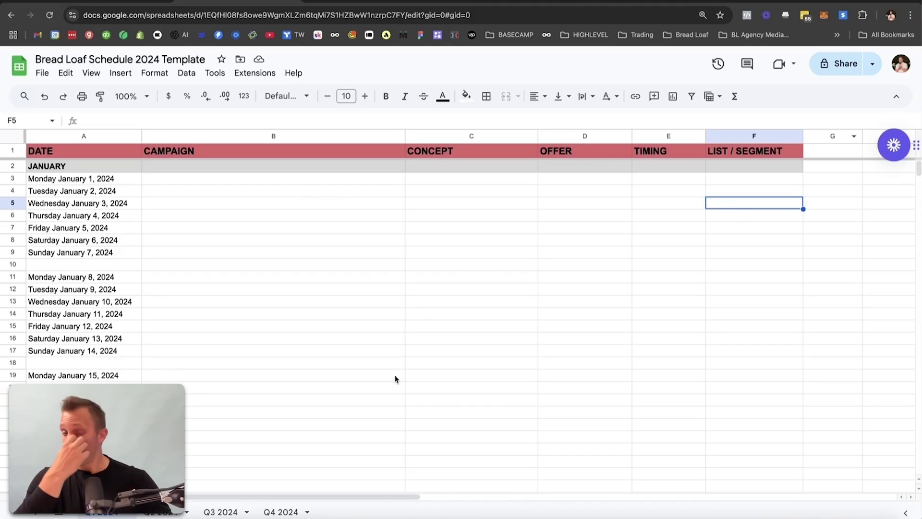
scroll(395, 380, down, 10)
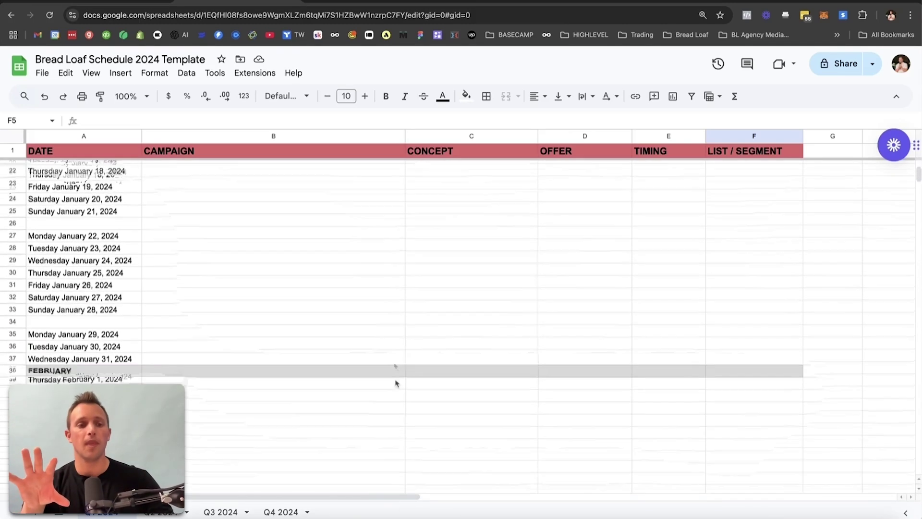
scroll(395, 379, up, 10)
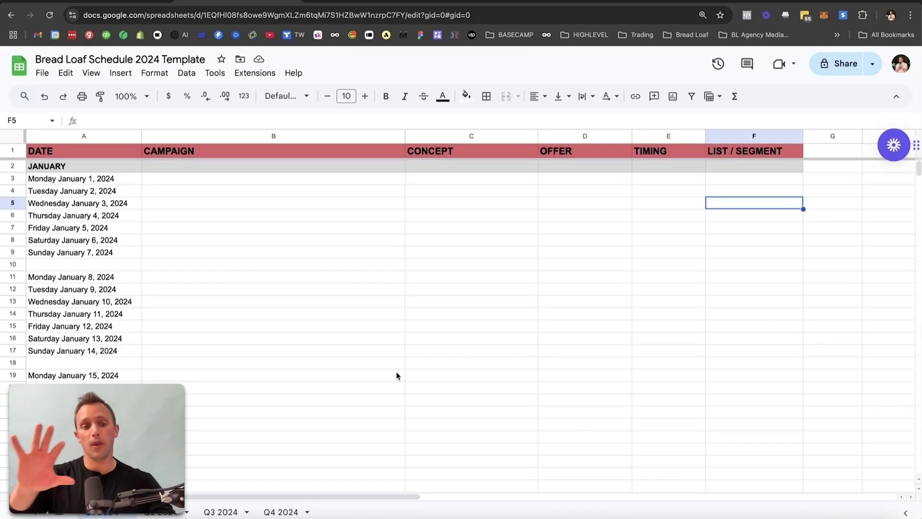